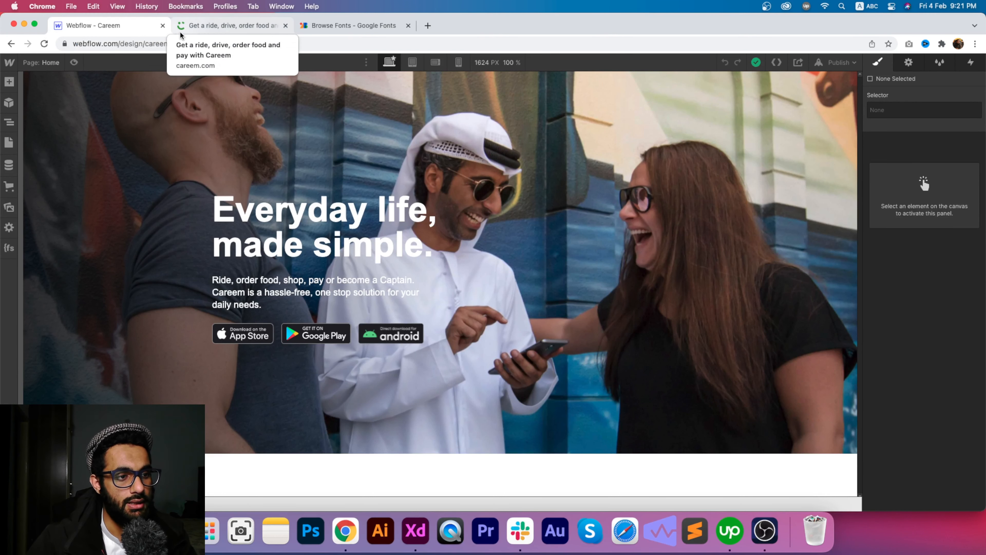
# - Inspect the "Everyday life, made simple." heading on the live careem.com page to identify its font
pyautogui.click(203, 28)
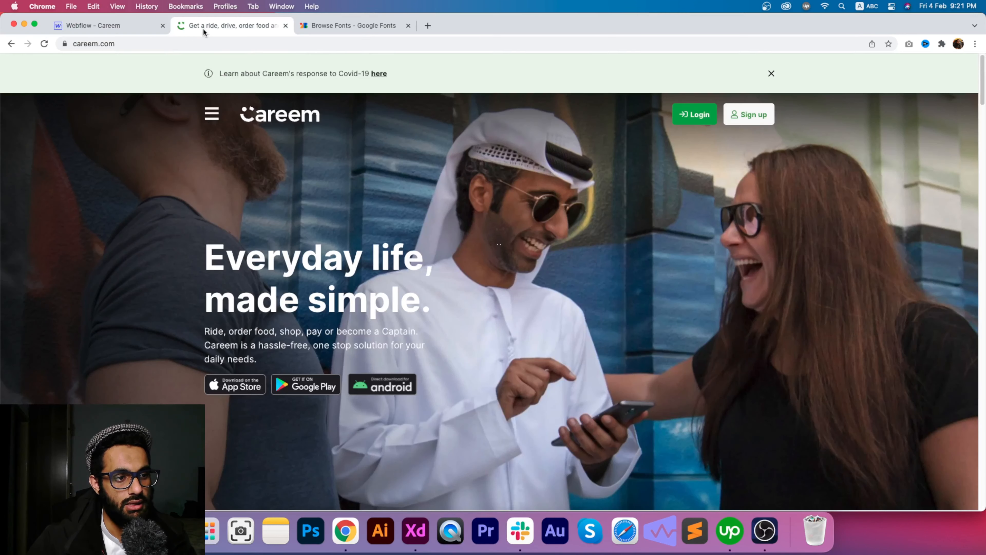
pyautogui.rightClick(112, 193)
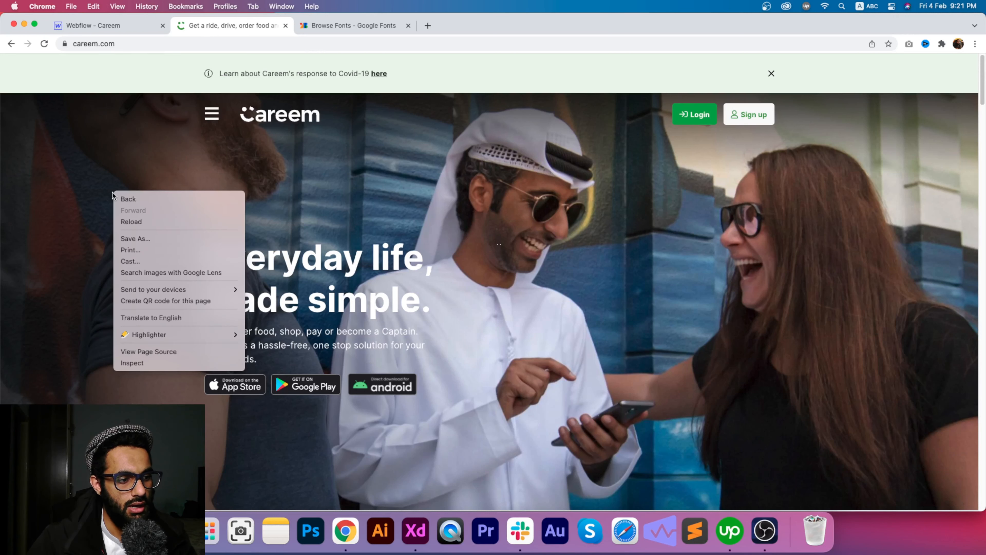
pyautogui.click(134, 363)
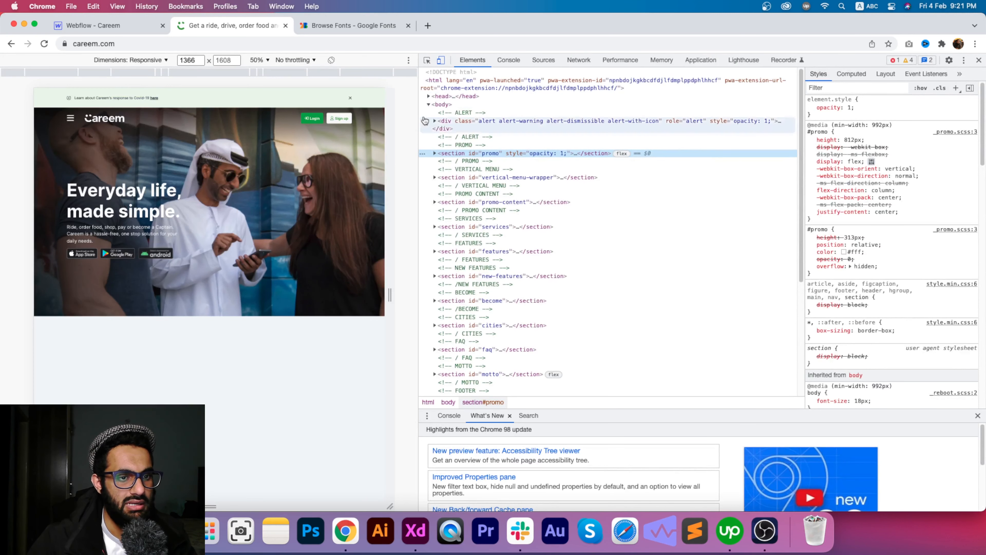
pyautogui.click(428, 60)
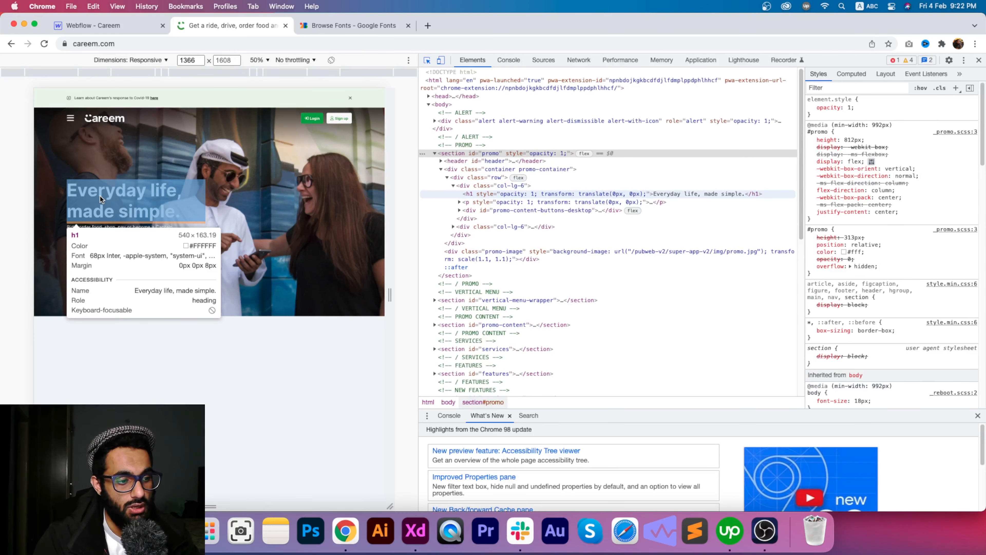
pyautogui.click(100, 196)
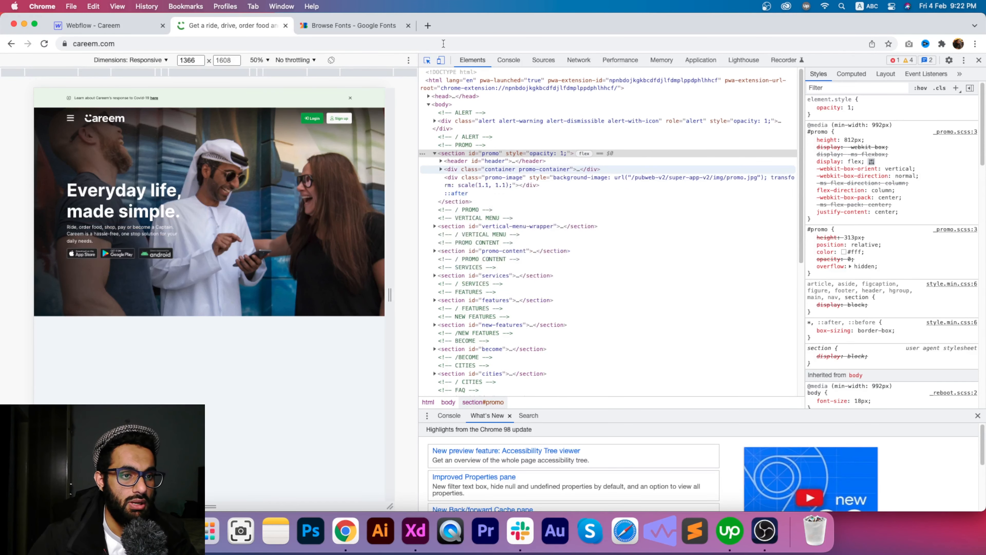
# - Search Google Fonts for "inter" and open the Inter family's page
pyautogui.click(370, 24)
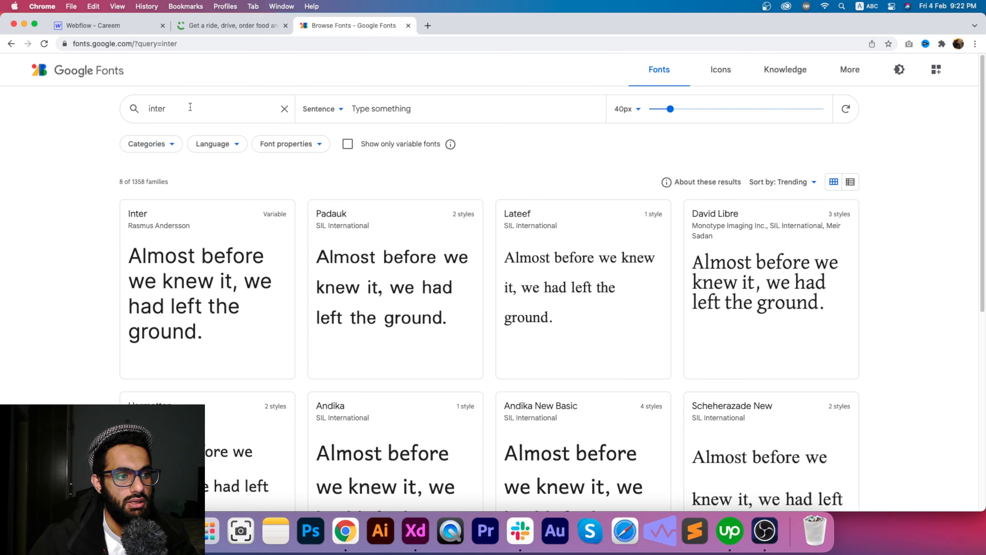
pyautogui.click(284, 108)
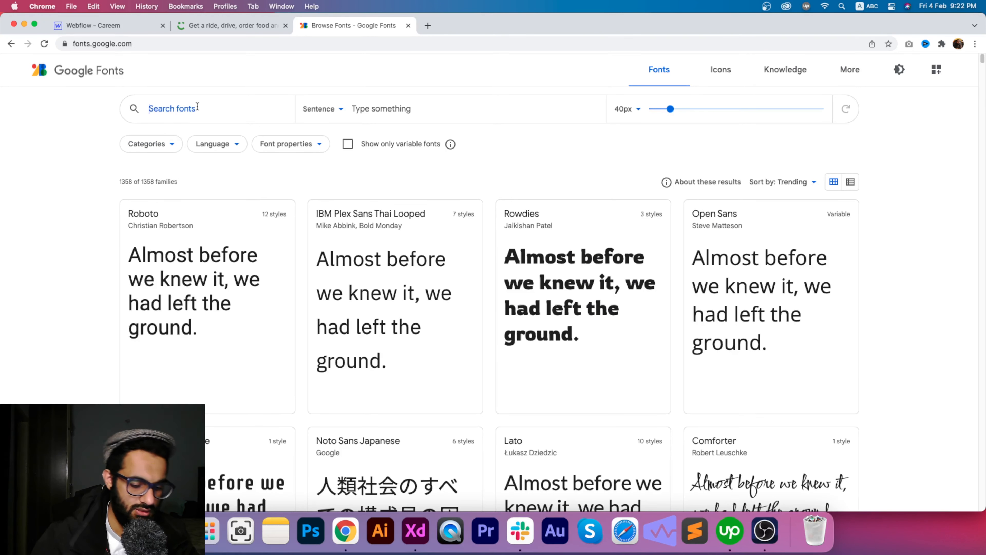
pyautogui.write('inter')
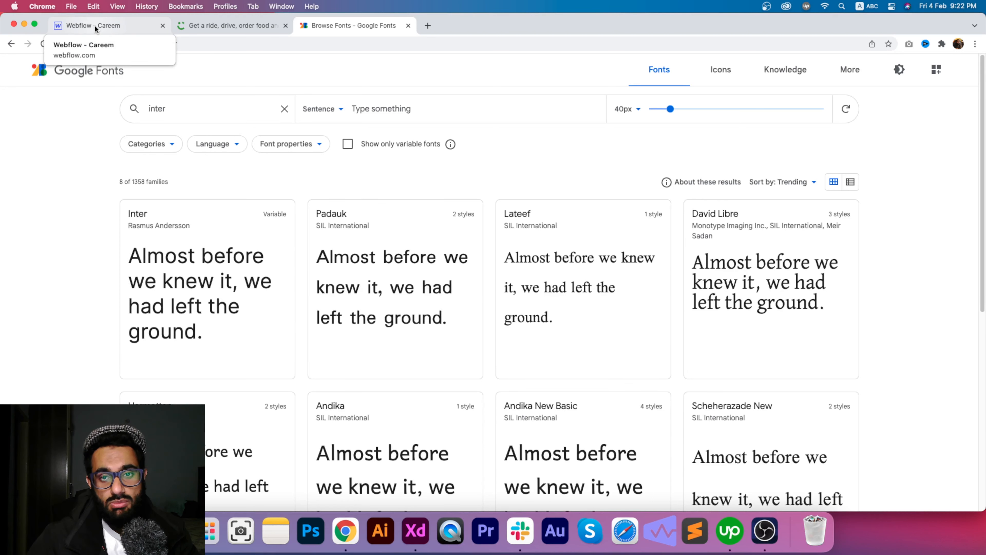
pyautogui.click(188, 326)
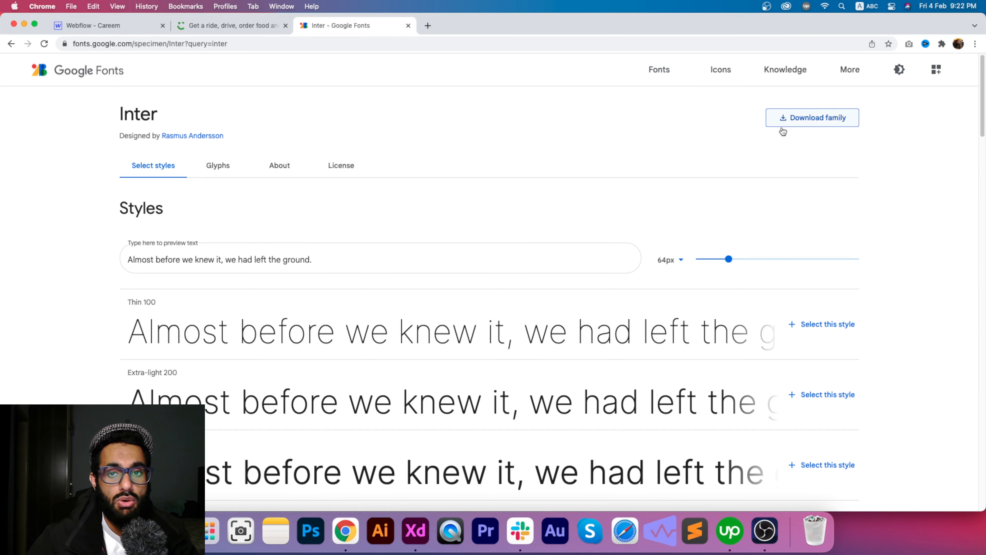
# - Switch back to Webflow and open the font settings of the Careem project
pyautogui.click(76, 27)
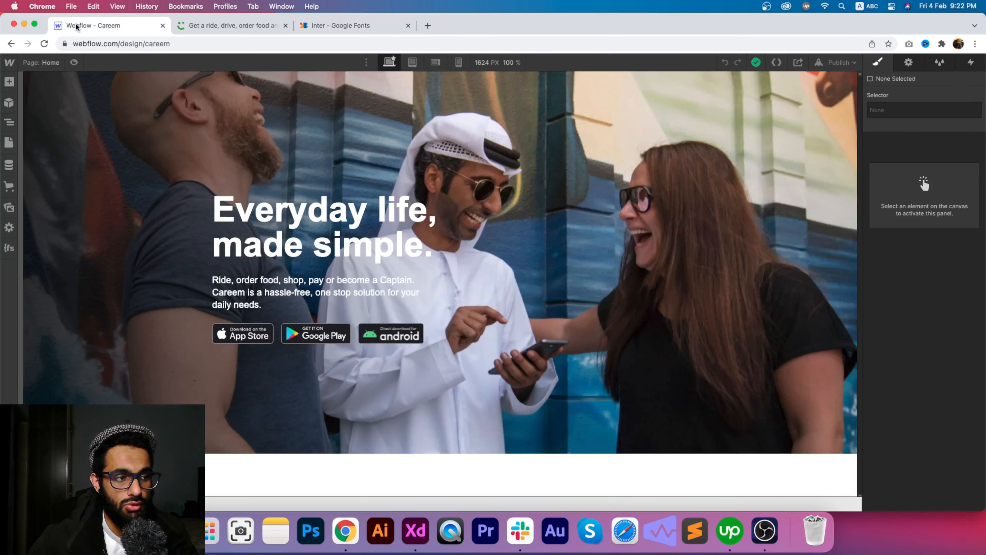
pyautogui.click(11, 63)
pyautogui.click(14, 89)
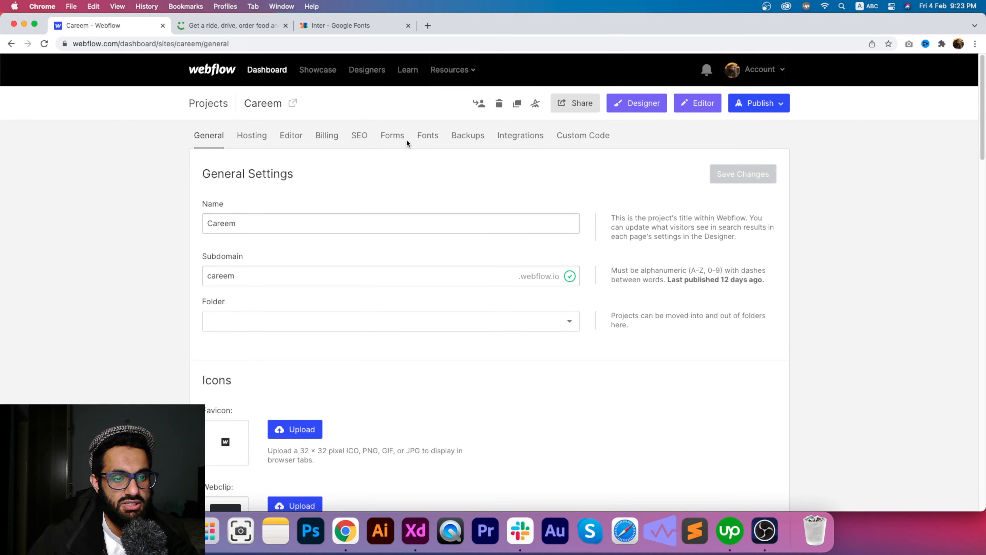
pyautogui.click(428, 142)
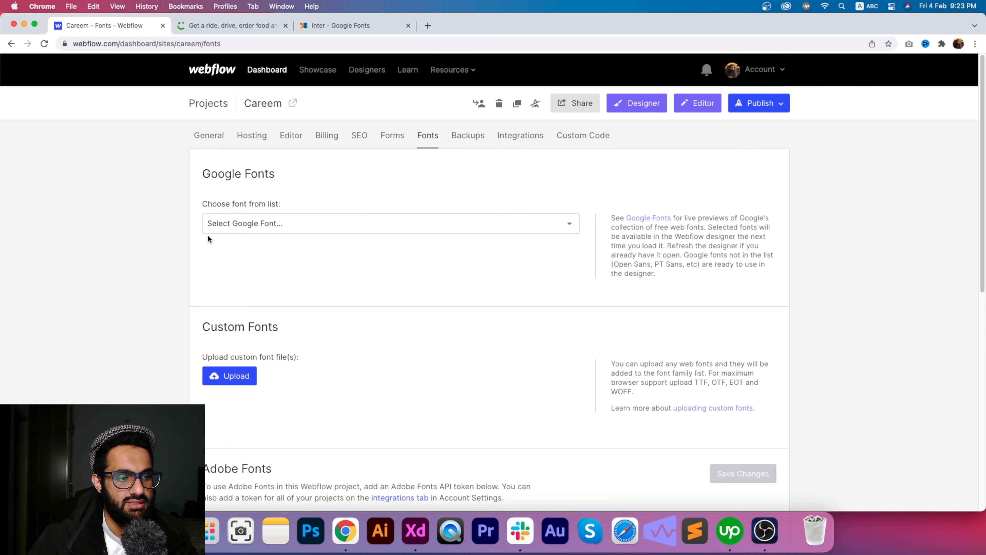
pyautogui.moveTo(204, 173); pyautogui.dragTo(292, 178)
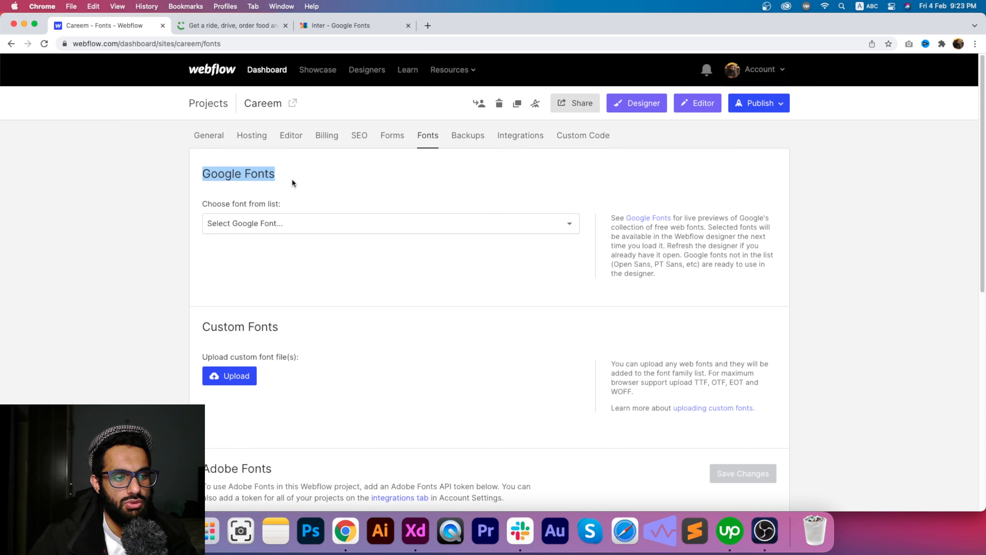
pyautogui.click(292, 178)
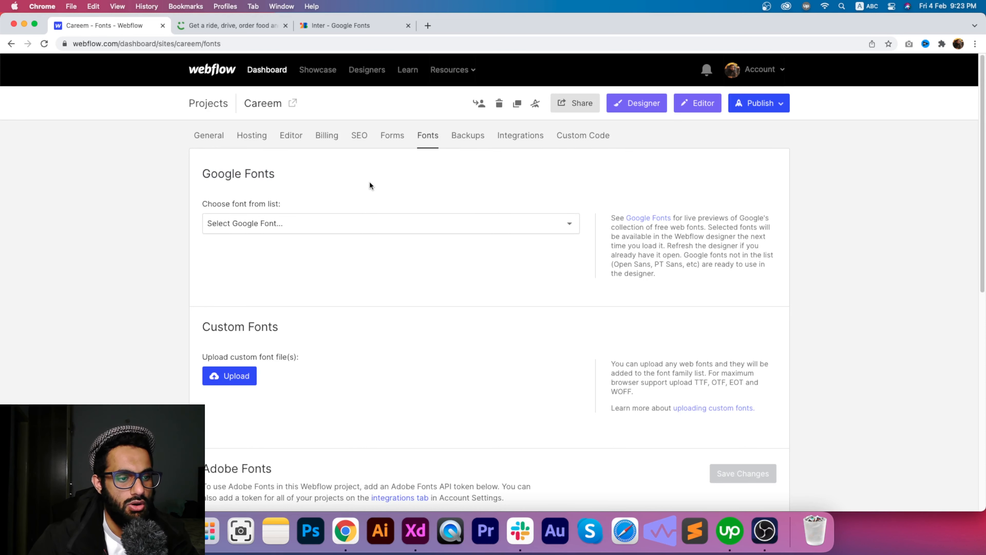
# - Choose Inter as the Google font for the project
pyautogui.click(265, 230)
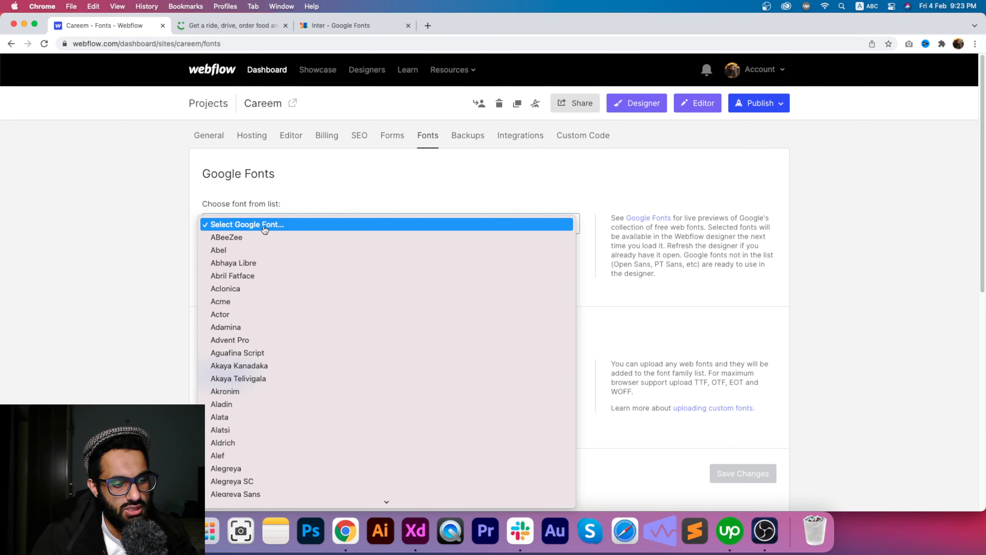
pyautogui.scroll(-20, 264, 230)
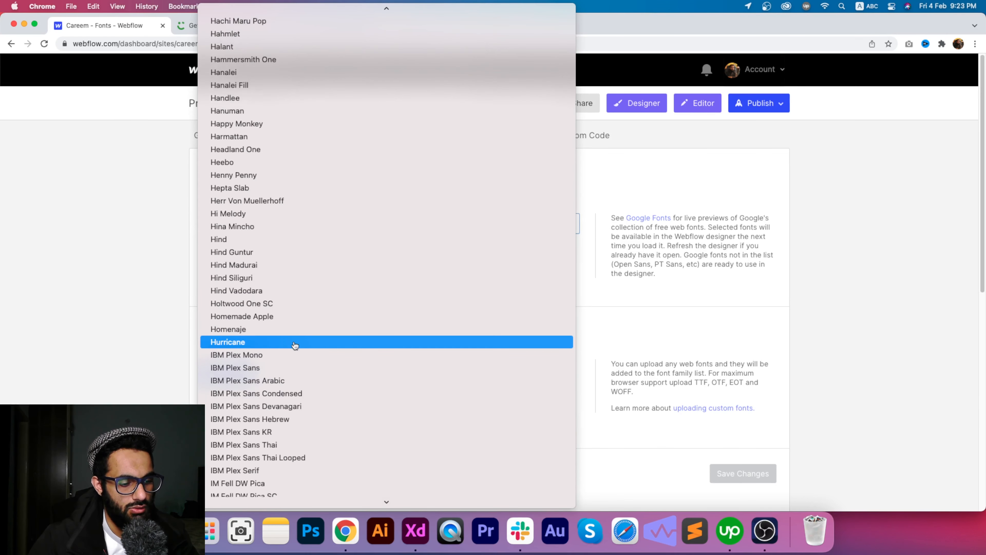
pyautogui.scroll(-8, 296, 345)
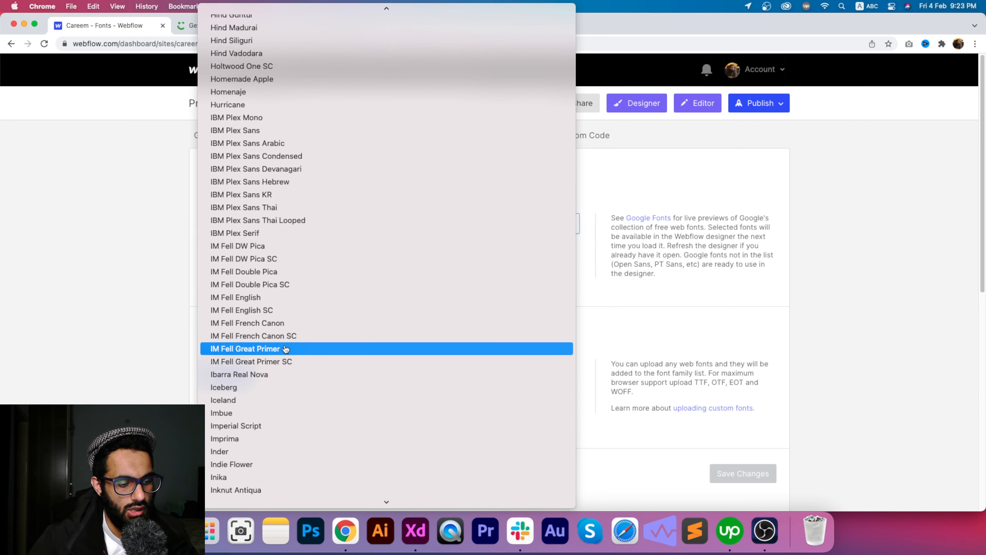
pyautogui.scroll(-2, 286, 348)
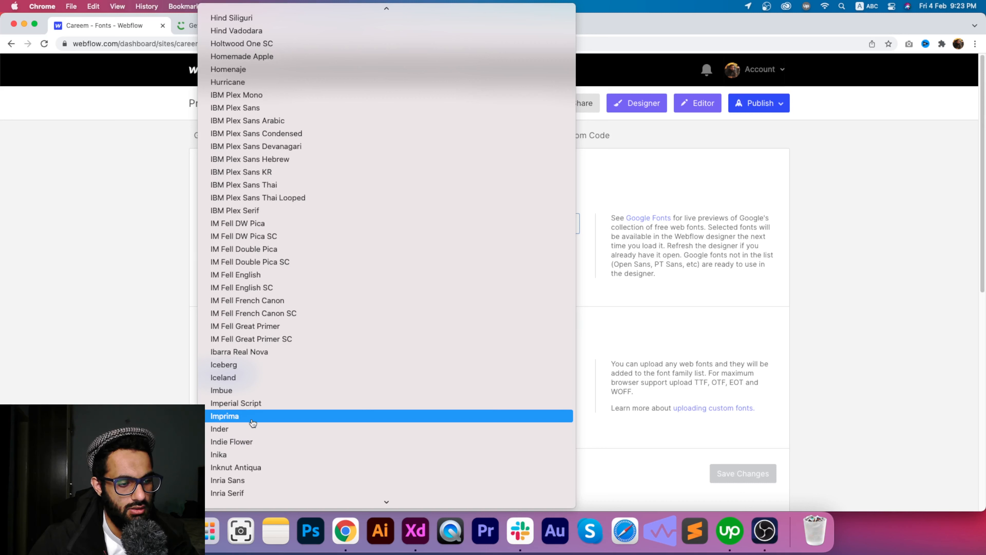
pyautogui.scroll(-3, 251, 425)
pyautogui.scroll(-2, 252, 422)
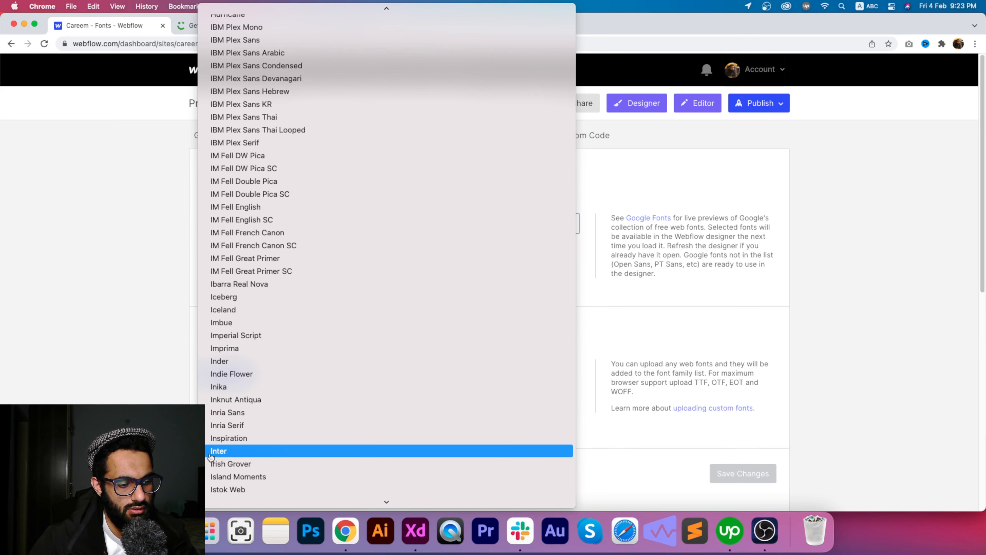
pyautogui.click(223, 452)
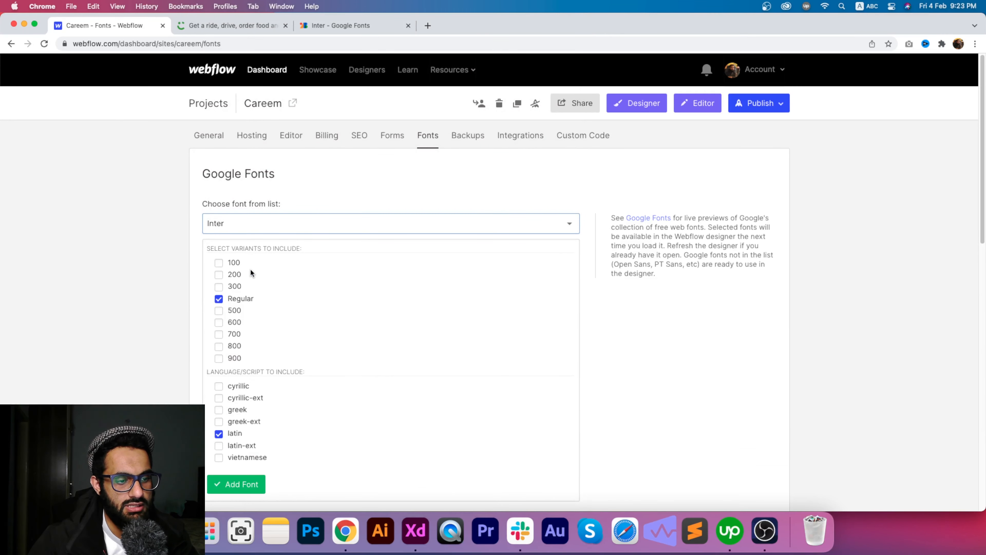
# - Include Inter's 100, 200, 300, 500, 600, 700, 800 and 900 variants as well, and add the font to the project
pyautogui.click(222, 266)
pyautogui.click(219, 274)
pyautogui.click(219, 287)
pyautogui.click(219, 311)
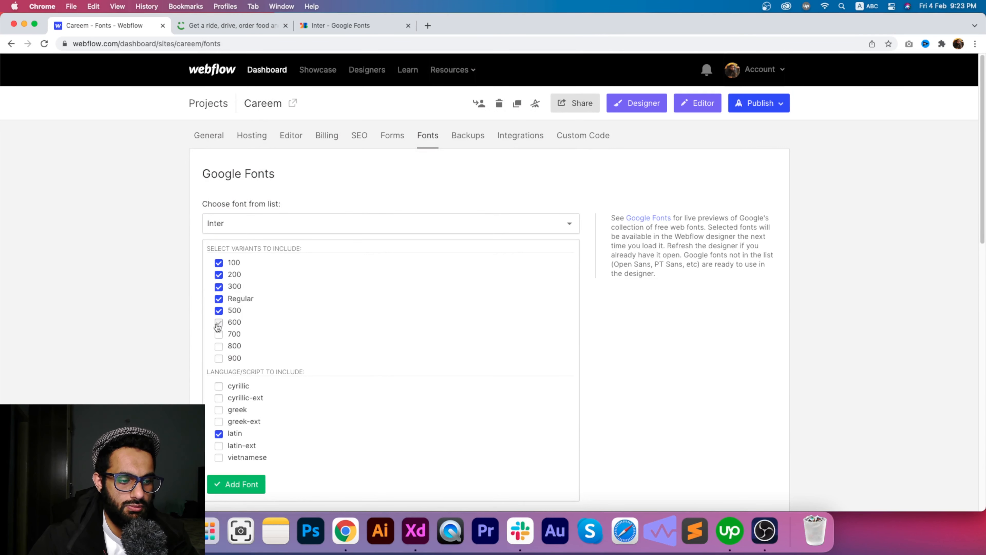
pyautogui.click(218, 324)
pyautogui.click(219, 334)
pyautogui.click(219, 347)
pyautogui.click(218, 359)
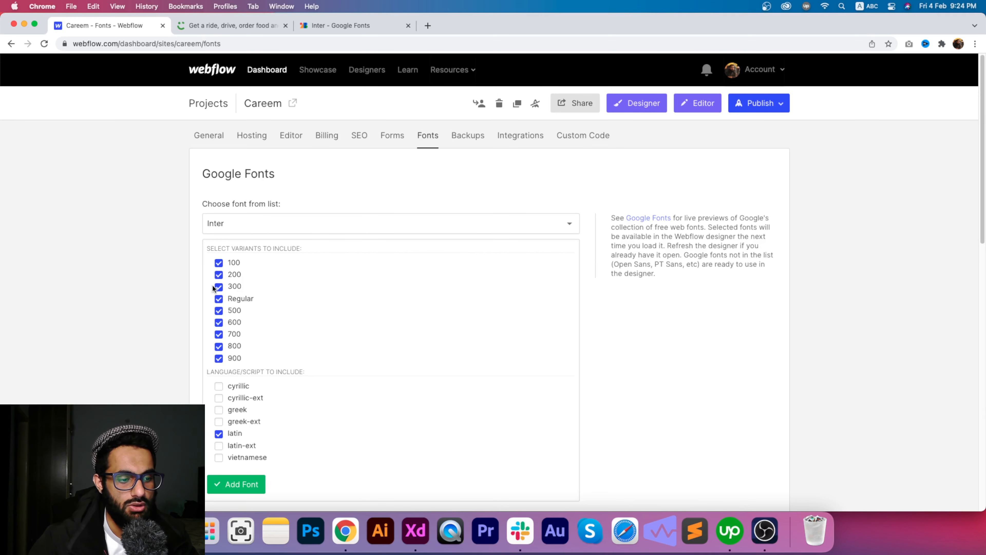
pyautogui.scroll(-1, 139, 319)
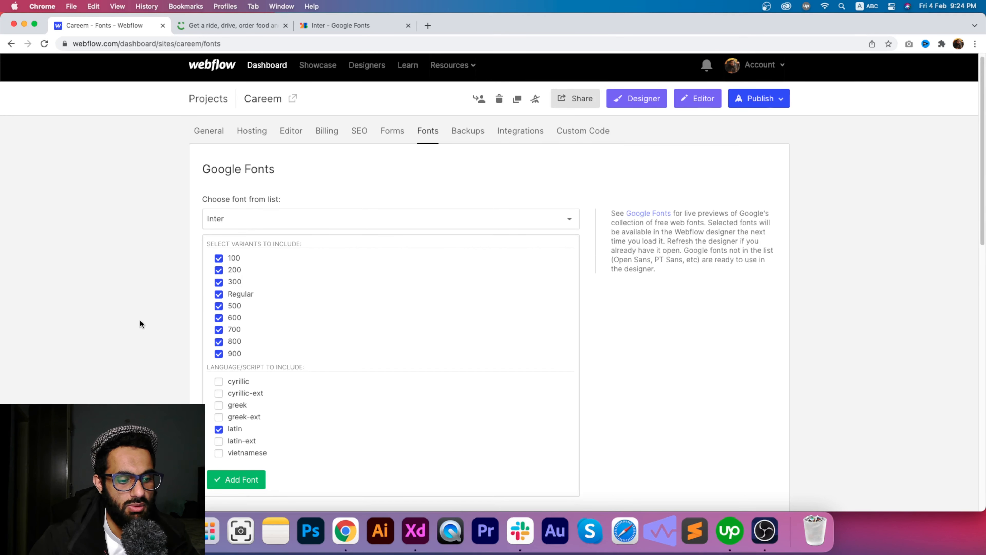
pyautogui.scroll(-1, 140, 319)
pyautogui.click(252, 461)
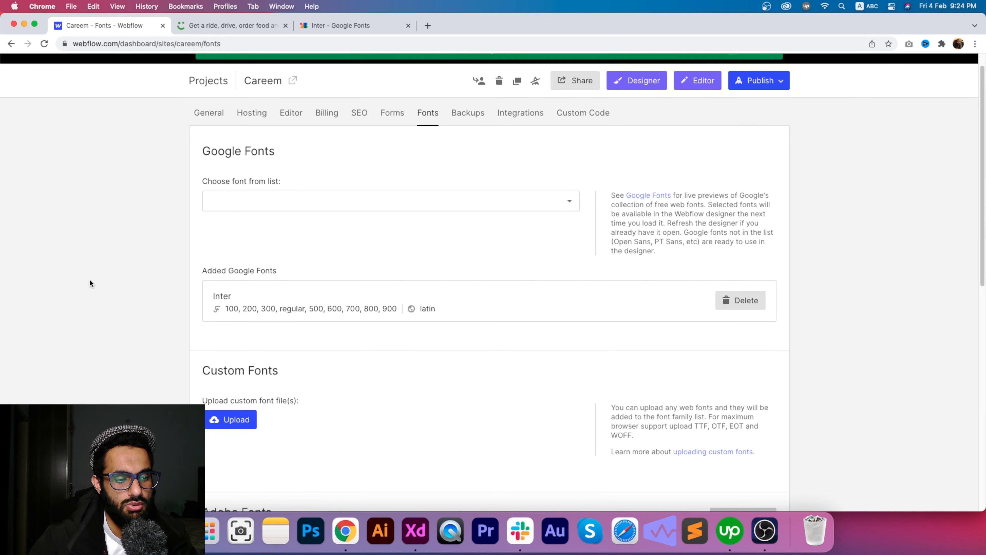
pyautogui.scroll(1, 535, 148)
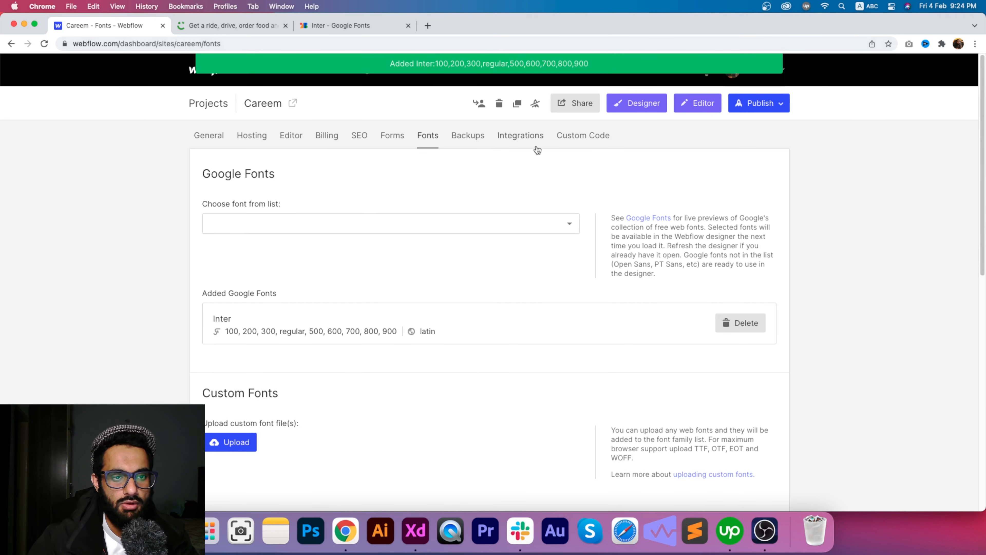
# - Return to the project's Designer and expand the page structure down to the contents of Div Block 3
pyautogui.click(649, 103)
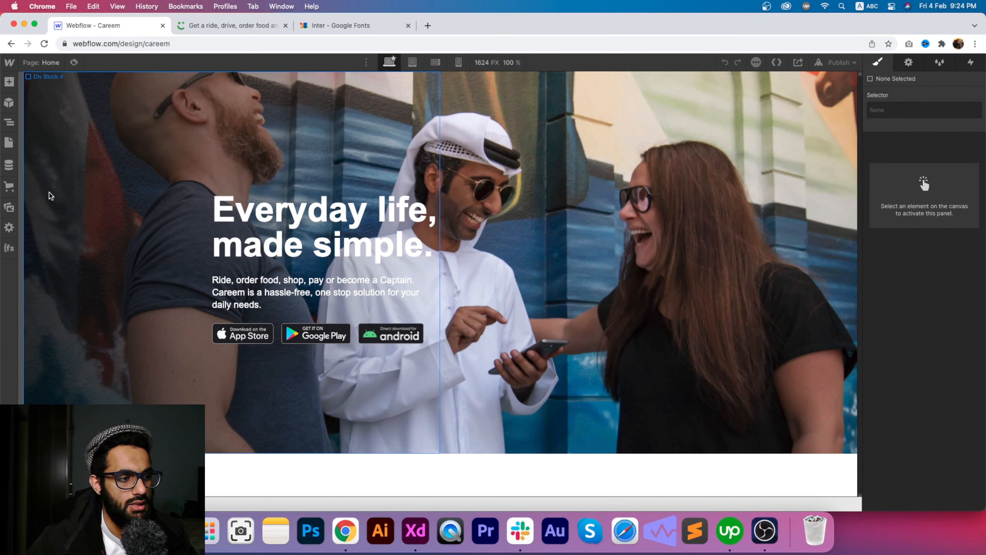
pyautogui.click(9, 123)
pyautogui.click(28, 114)
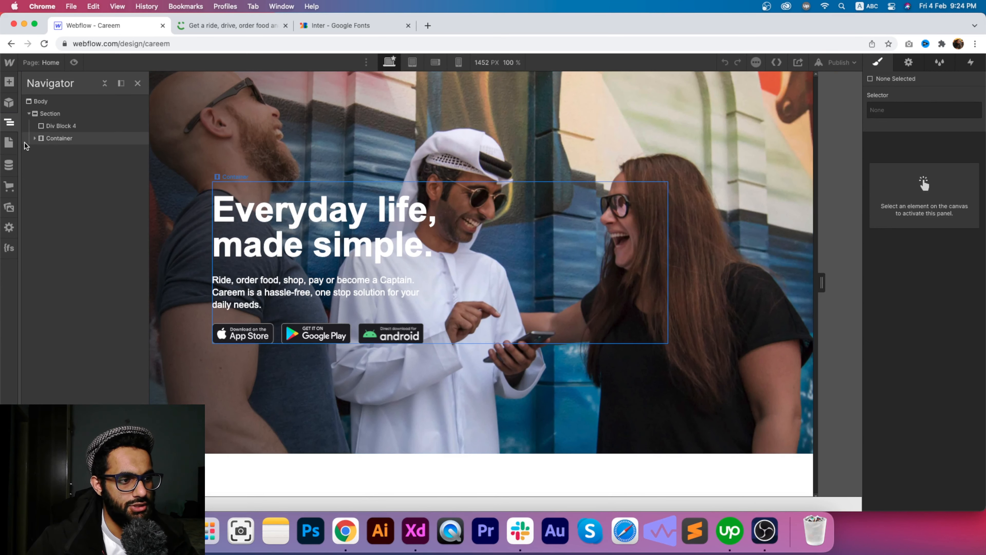
pyautogui.click(34, 138)
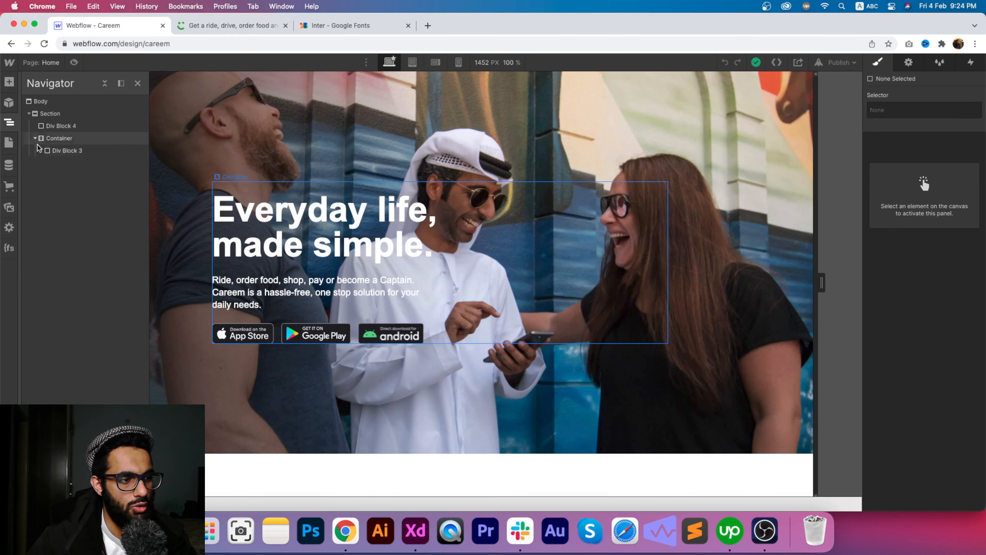
pyautogui.click(40, 152)
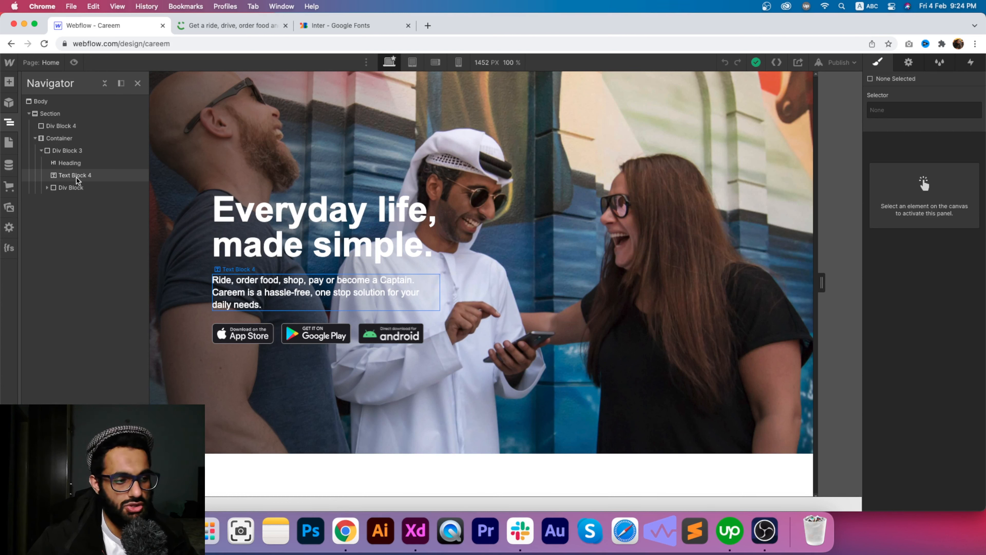
# - Set the font of the "Everyday life, made simple." heading to Inter
pyautogui.click(73, 164)
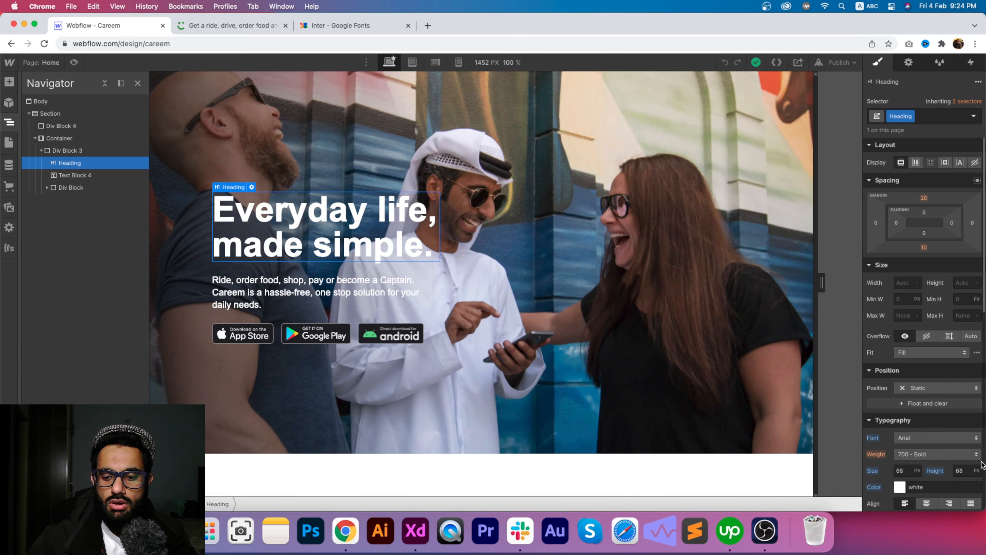
pyautogui.scroll(-5, 878, 388)
pyautogui.scroll(-3, 879, 389)
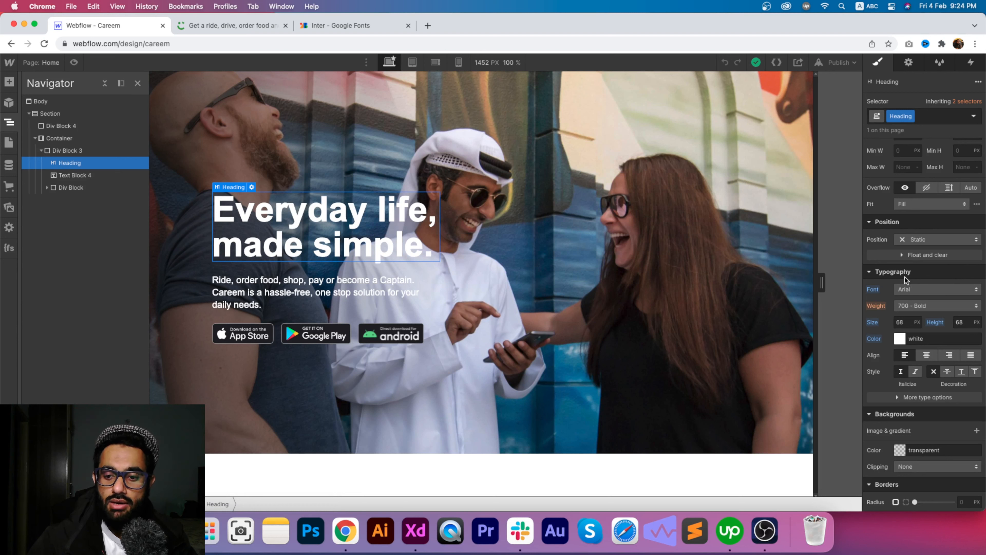
pyautogui.click(870, 273)
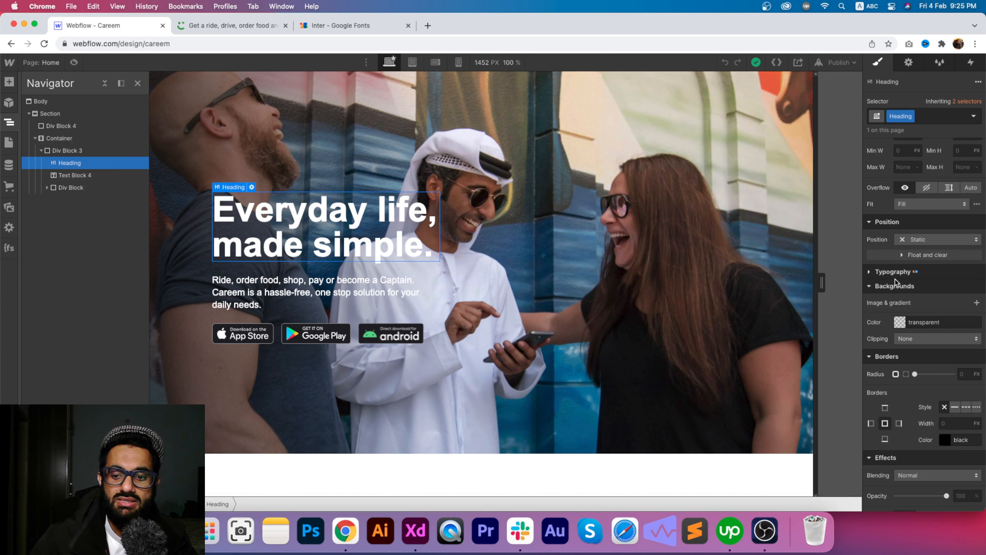
pyautogui.click(870, 272)
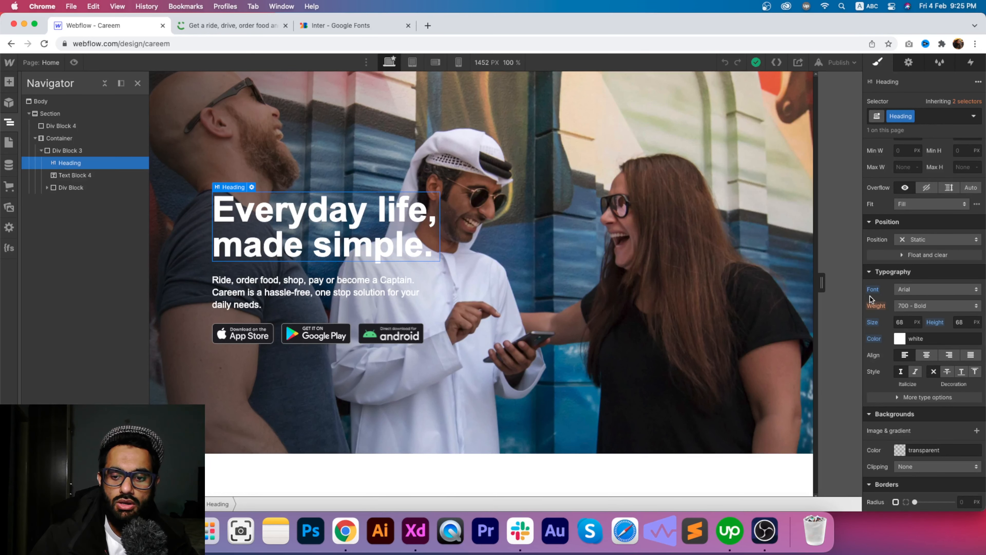
pyautogui.click(927, 289)
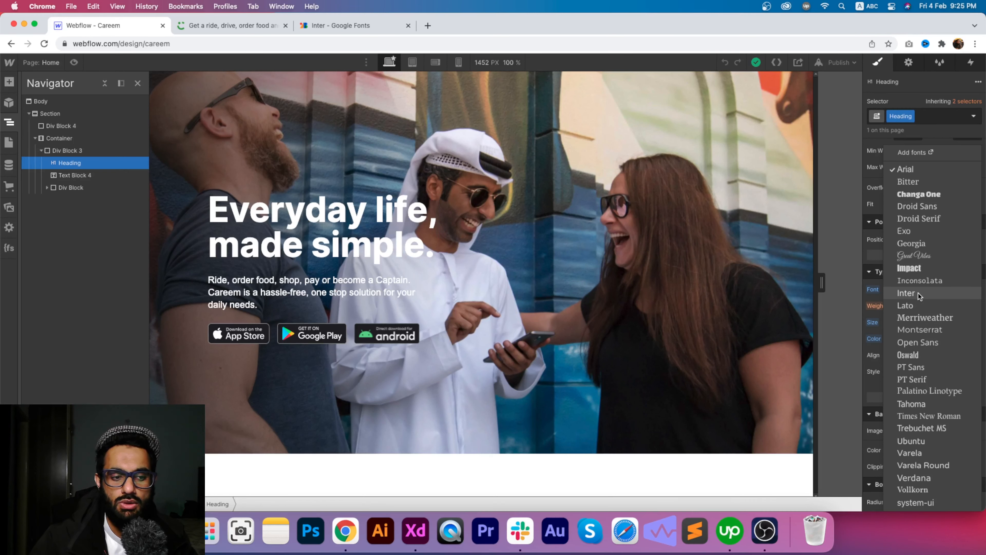
pyautogui.click(918, 293)
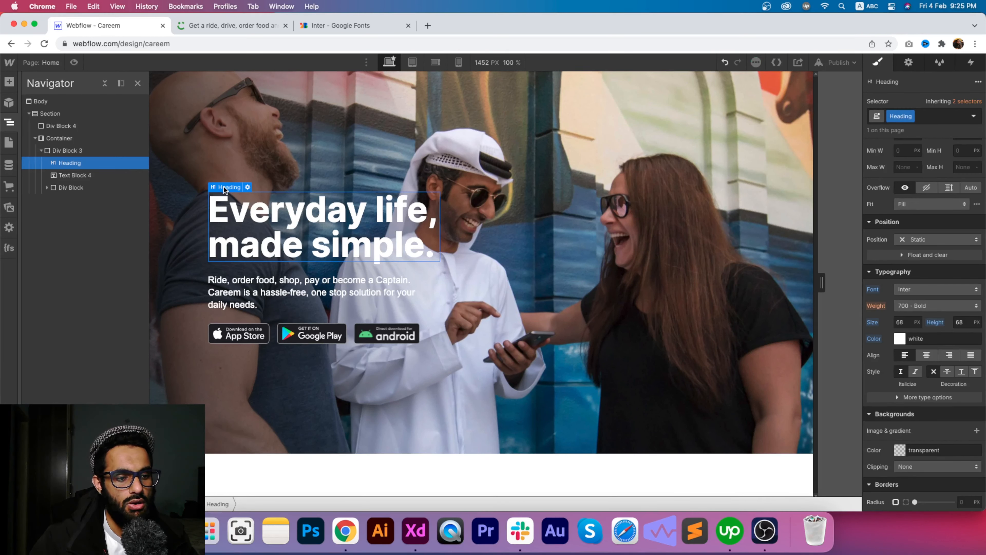
# - Check the heading on the original careem.com page and set the Webflow heading's font weight to 600 - Semi Bold
pyautogui.click(228, 25)
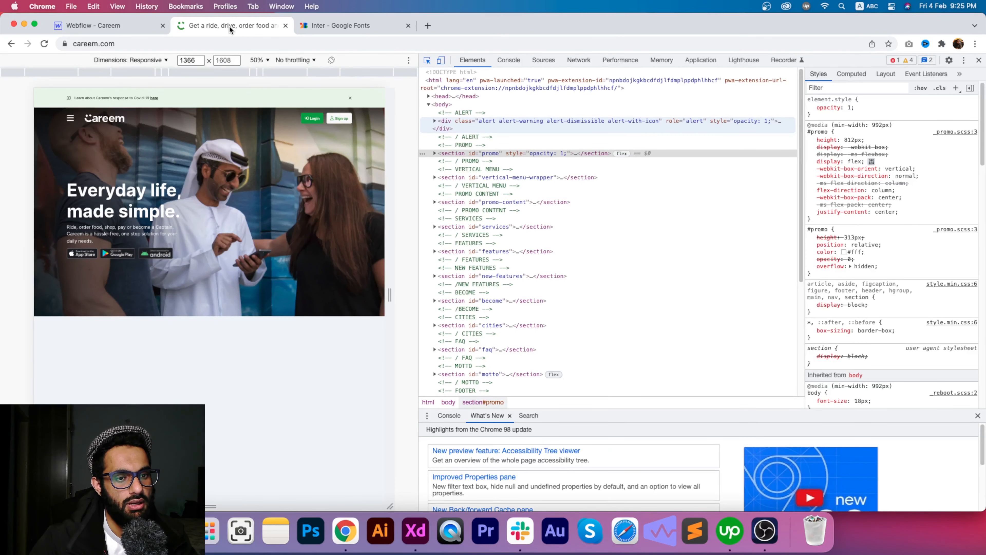
pyautogui.click(127, 25)
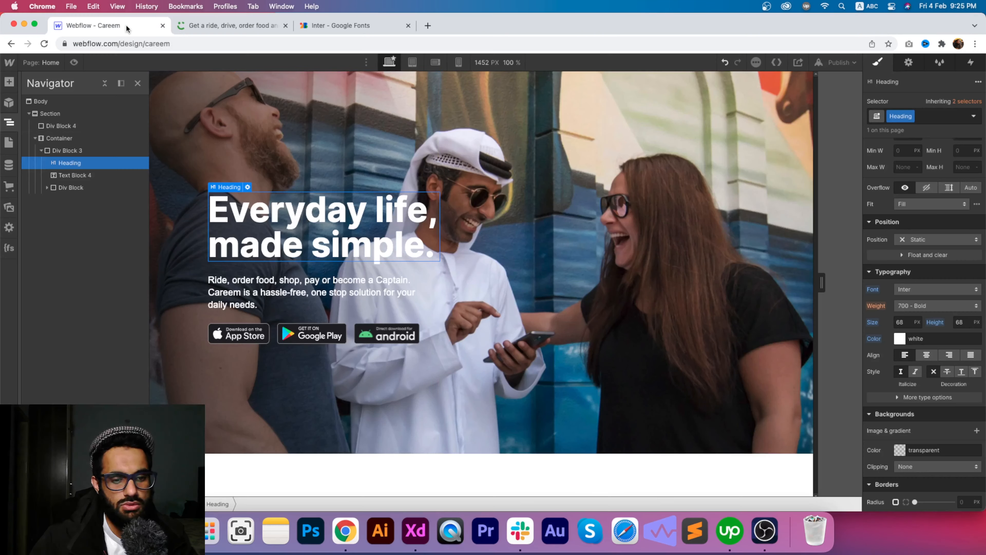
pyautogui.click(963, 306)
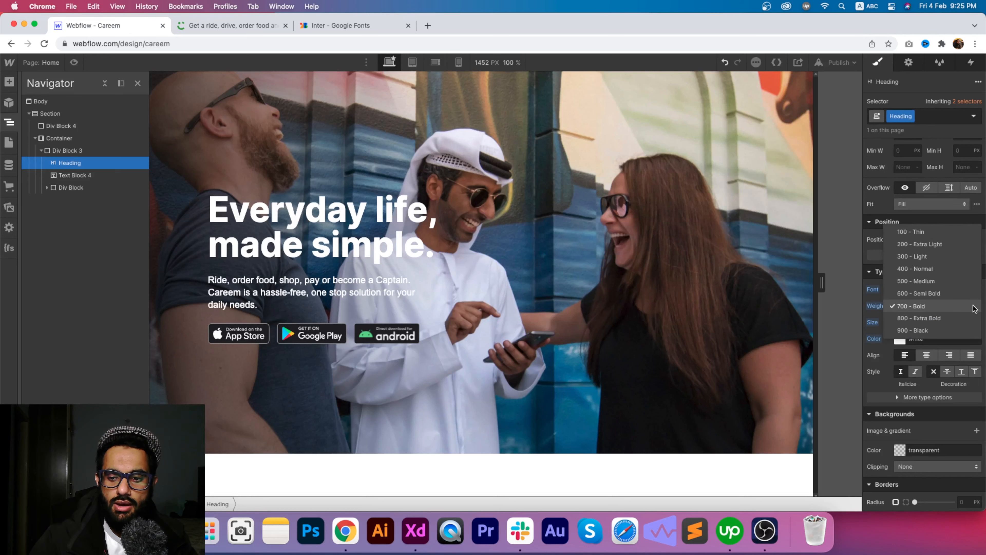
pyautogui.click(960, 294)
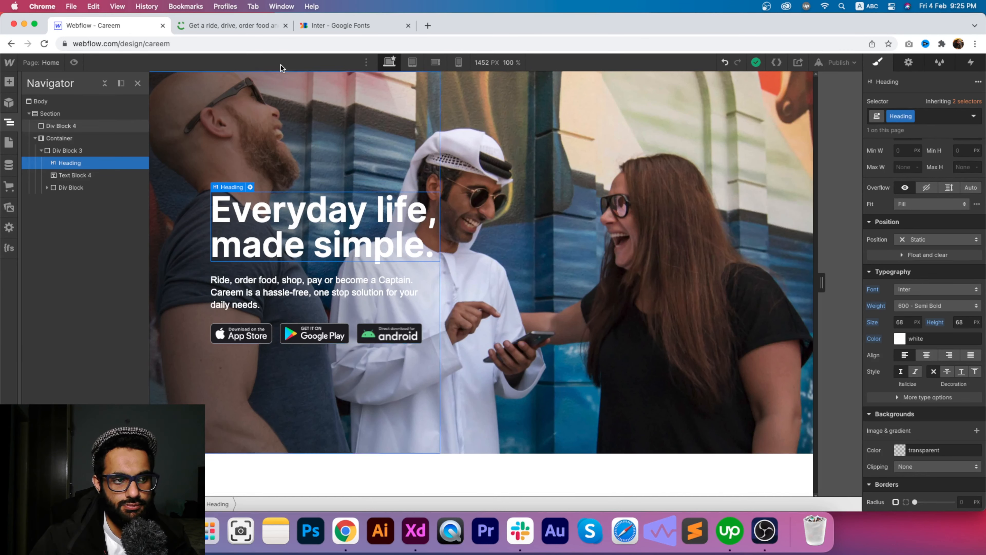
# - Close the developer tools on careem.com, set the Webflow heading's line height to 78 px, and compare it with the original
pyautogui.click(214, 26)
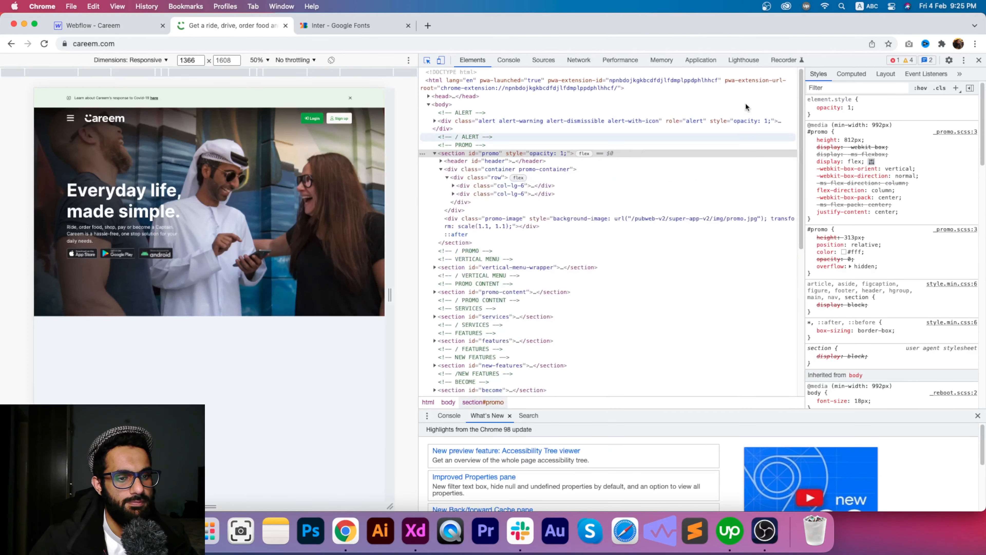
pyautogui.click(978, 59)
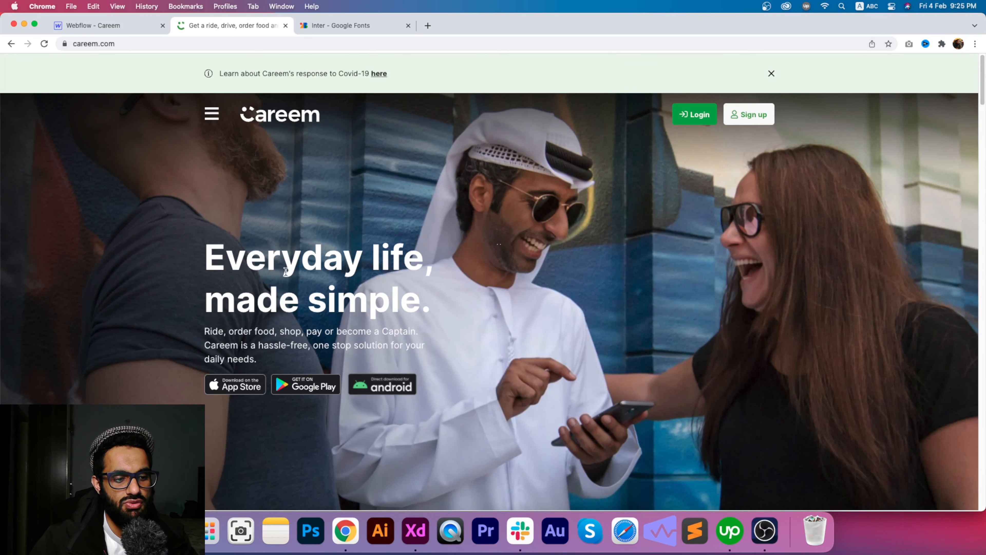
pyautogui.click(124, 27)
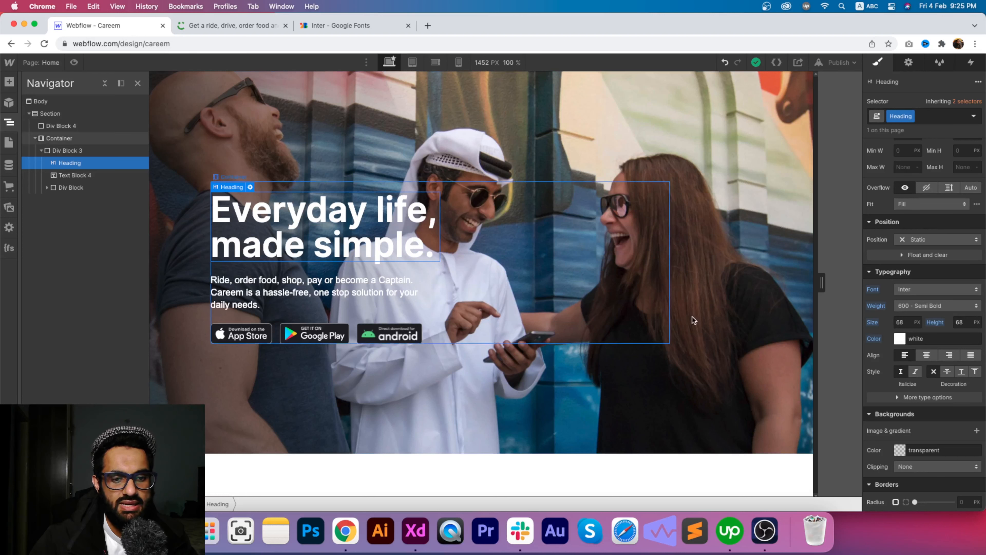
pyautogui.click(962, 323)
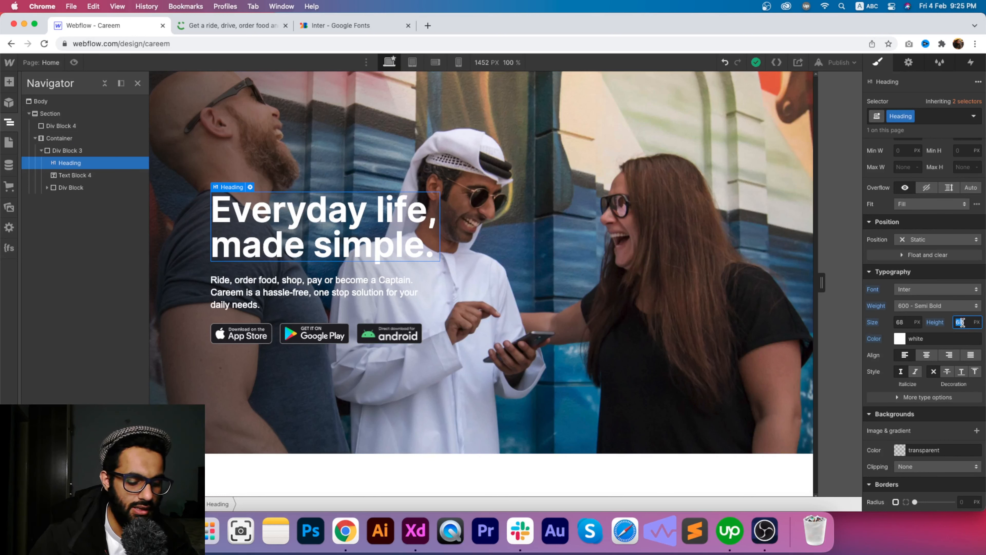
pyautogui.write('78')
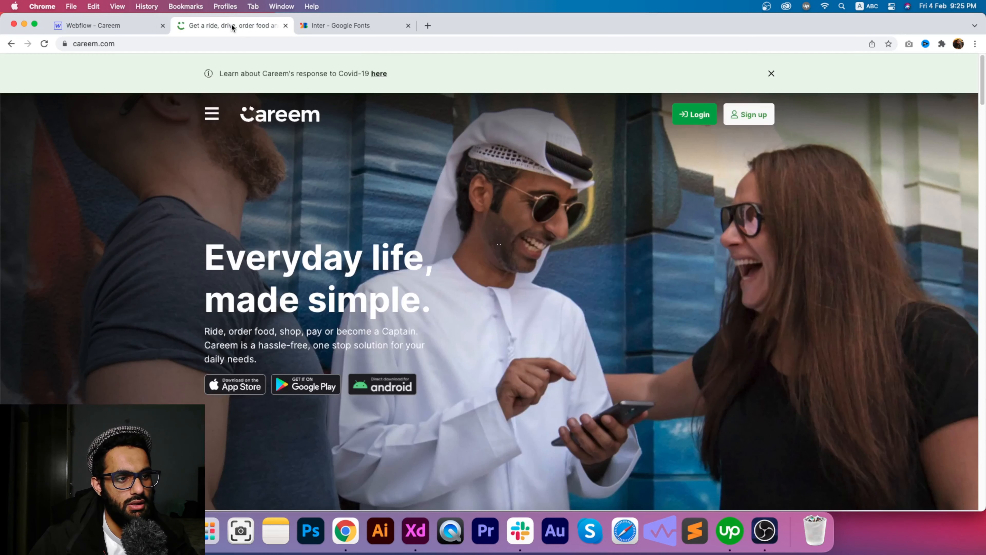
pyautogui.click(231, 24)
pyautogui.click(134, 22)
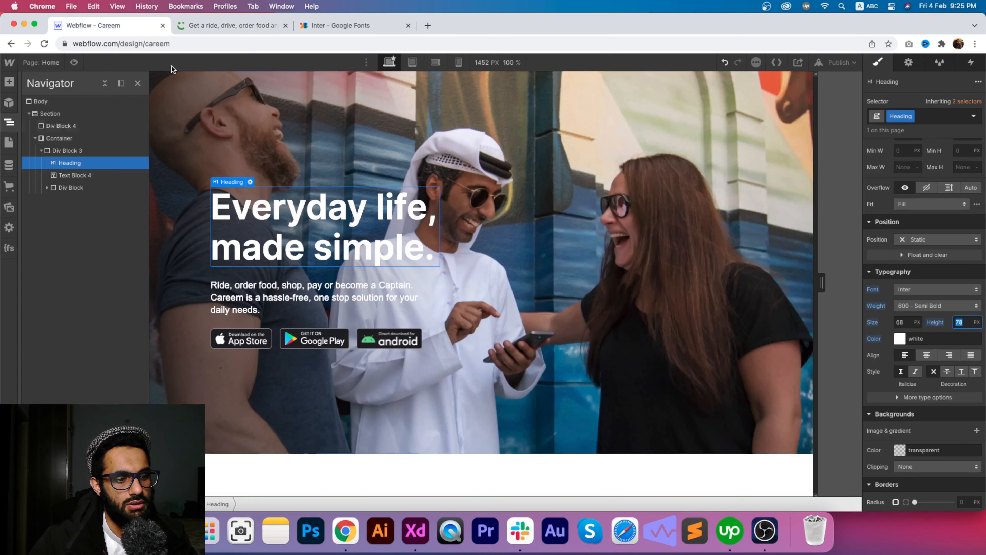
# - Set Text Block 4 below the heading to the Inter font with 300 - Light weight, checking against the original page
pyautogui.click(74, 175)
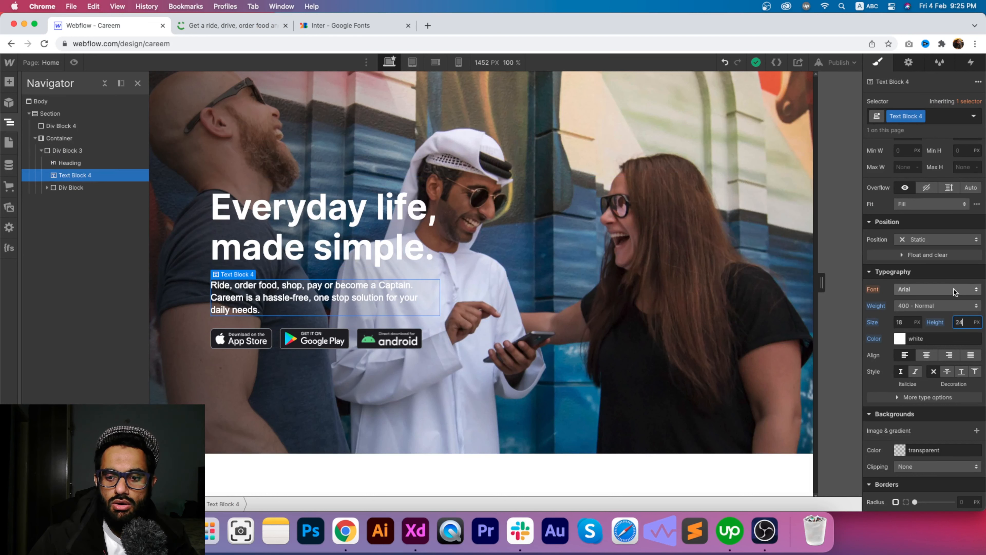
pyautogui.click(923, 290)
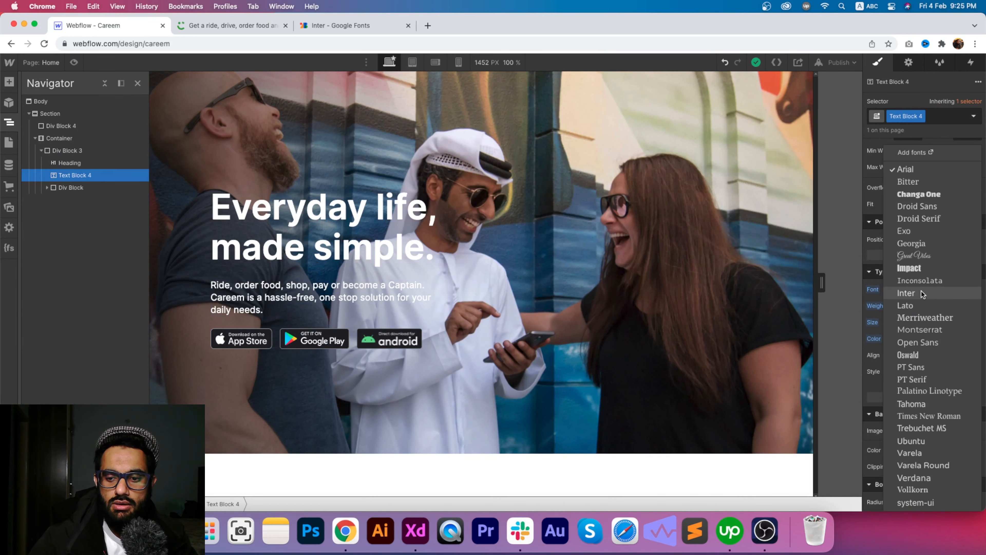
pyautogui.click(917, 293)
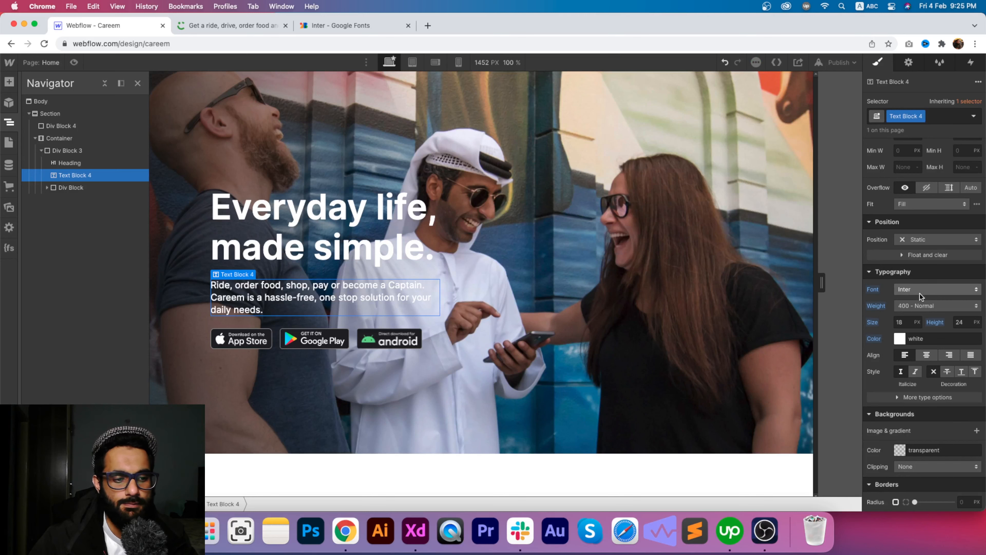
pyautogui.click(224, 25)
pyautogui.click(125, 25)
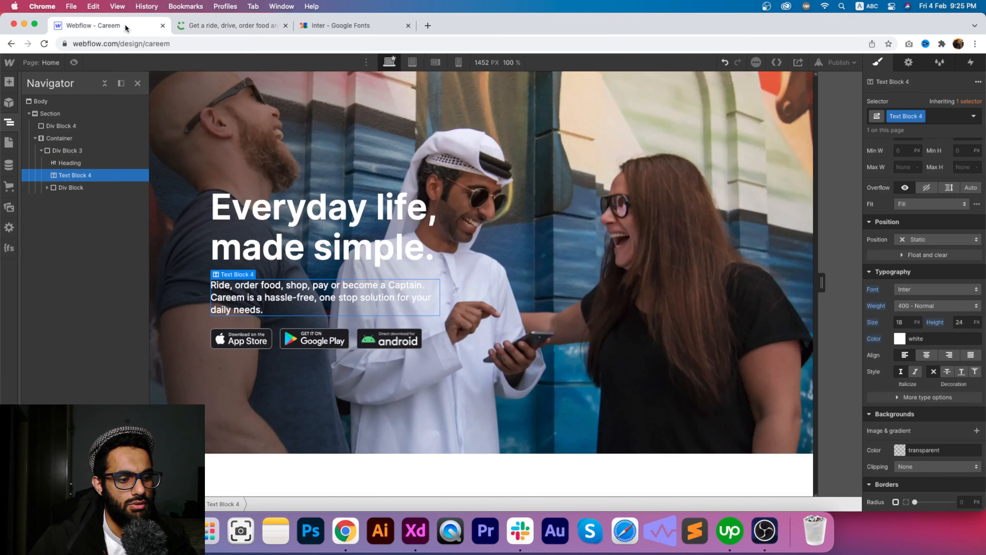
pyautogui.click(967, 307)
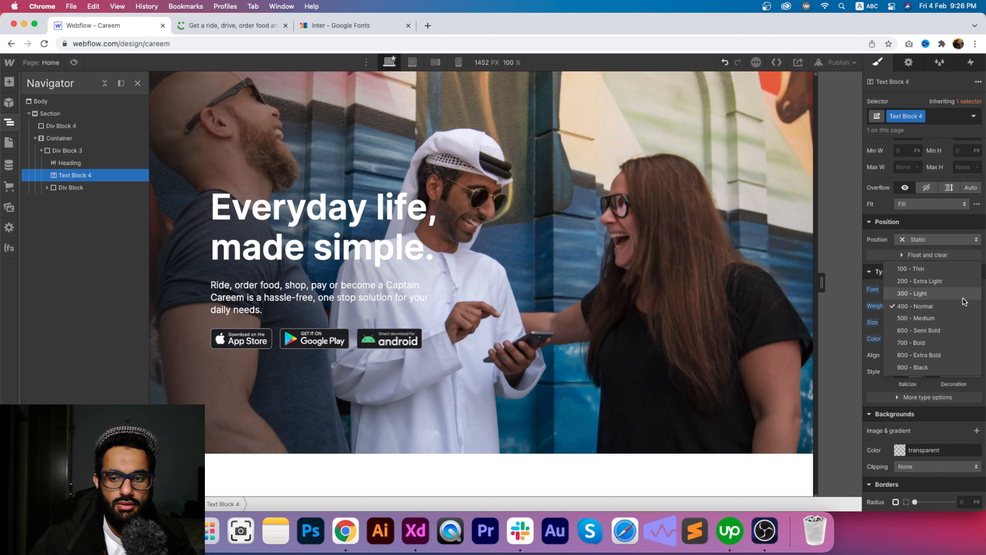
pyautogui.click(963, 298)
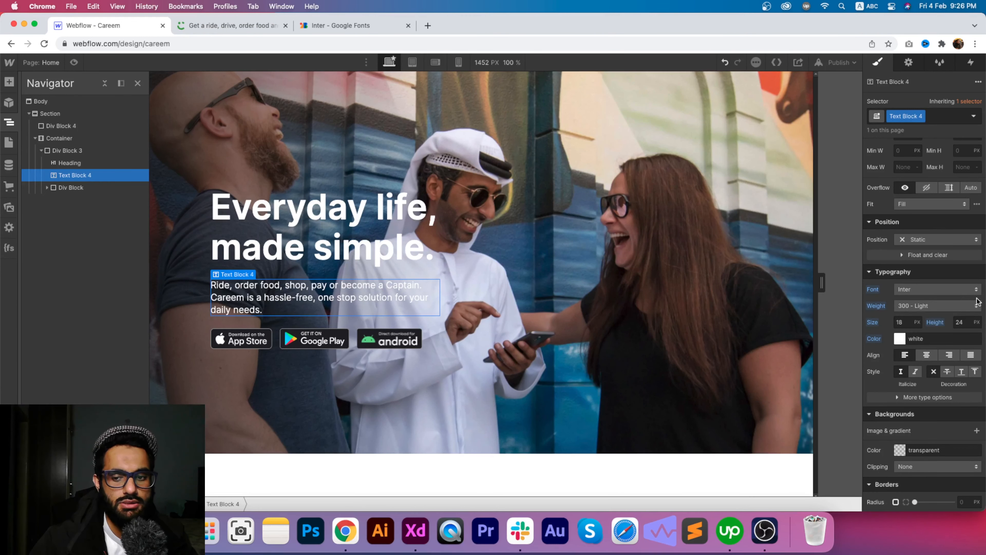
# - Set Text Block 4's line height to 28 px, deselect it, and compare the hero section with the original careem.com page
pyautogui.click(968, 325)
pyautogui.press('Up')
pyautogui.press('Up')
pyautogui.press('Up')
pyautogui.press('Up')
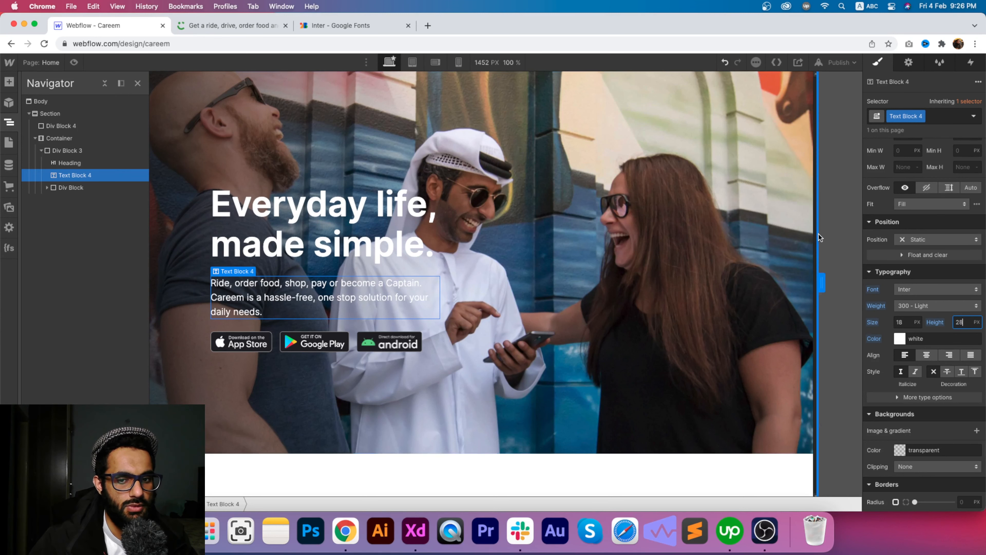
pyautogui.click(711, 210)
pyautogui.click(212, 27)
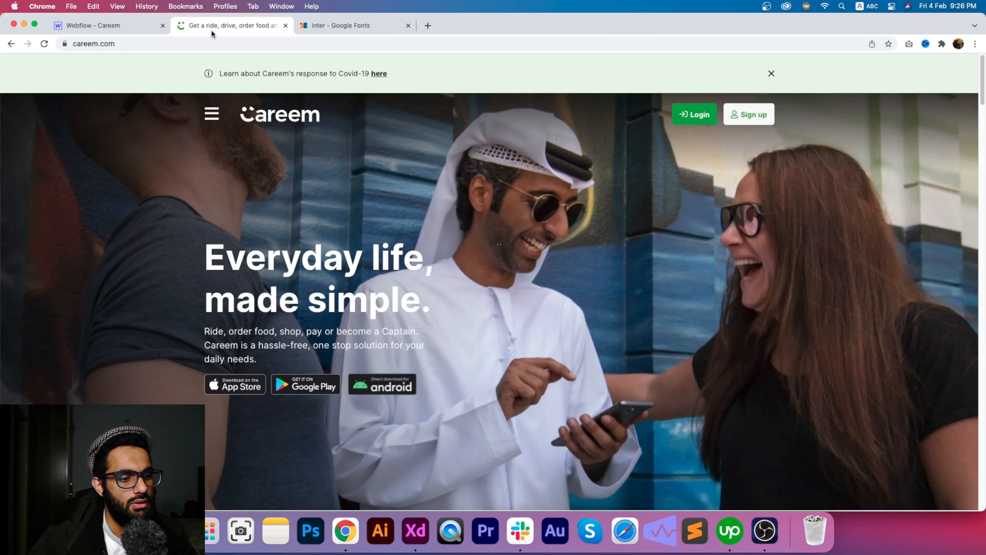
pyautogui.click(112, 25)
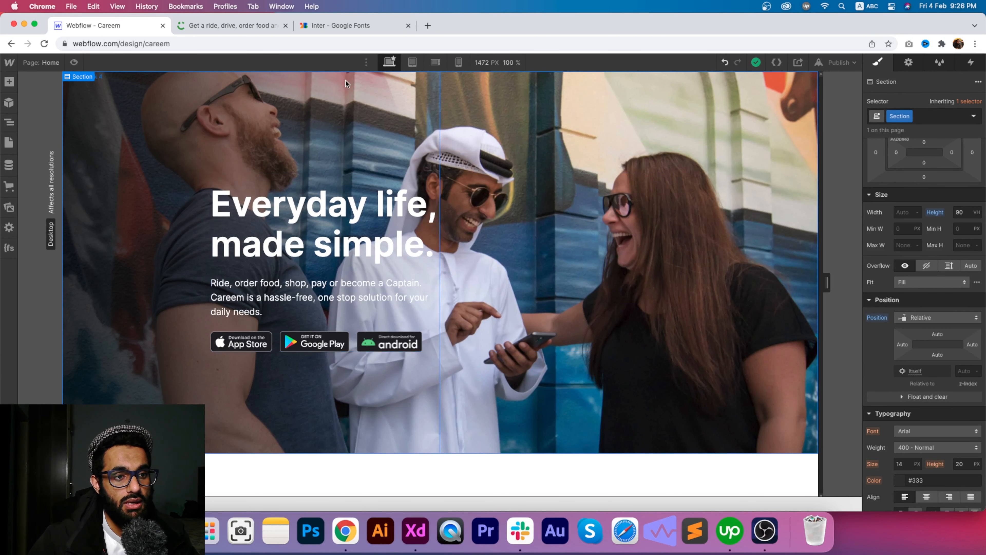
# - Return to the Google Fonts browse page and clear the "inter" search to show all font families
pyautogui.click(339, 25)
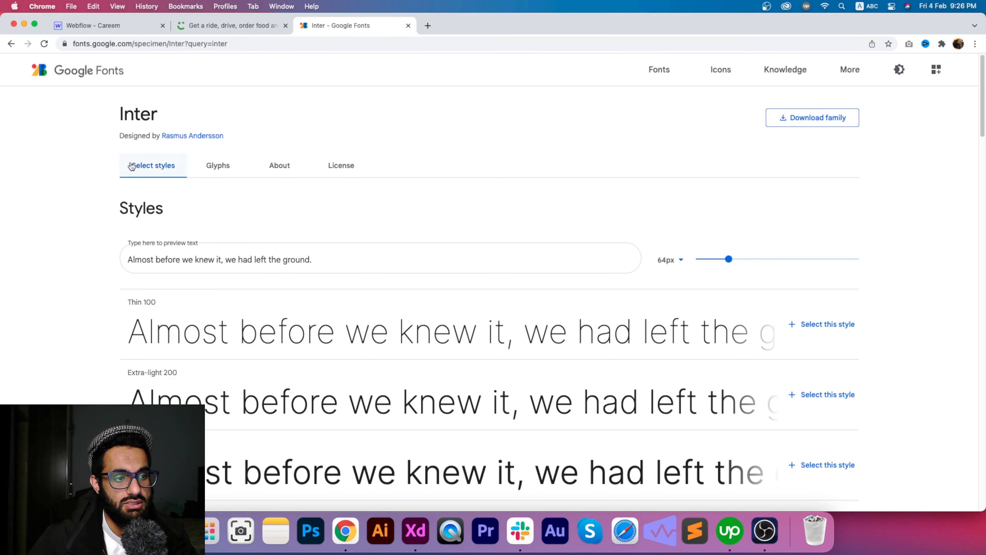
pyautogui.click(82, 74)
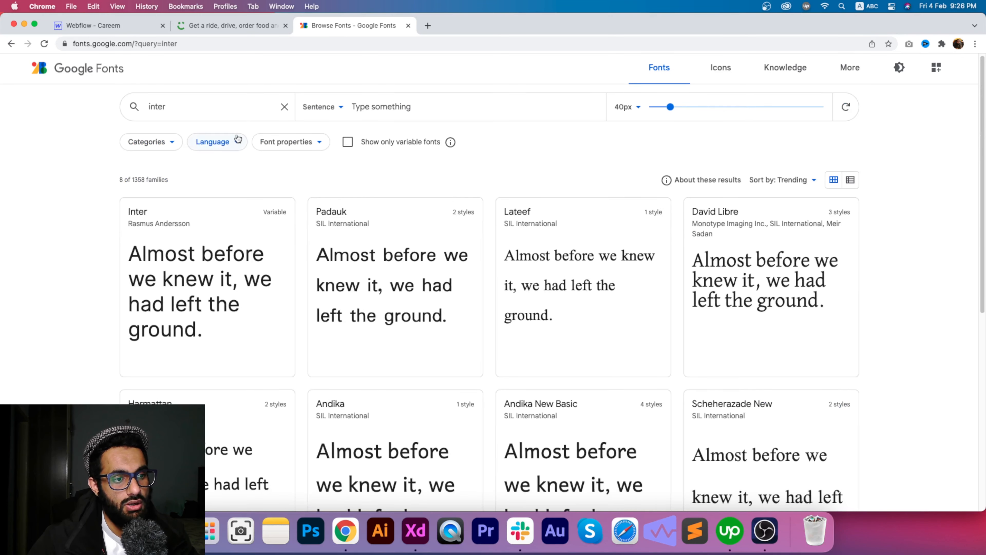
pyautogui.click(283, 107)
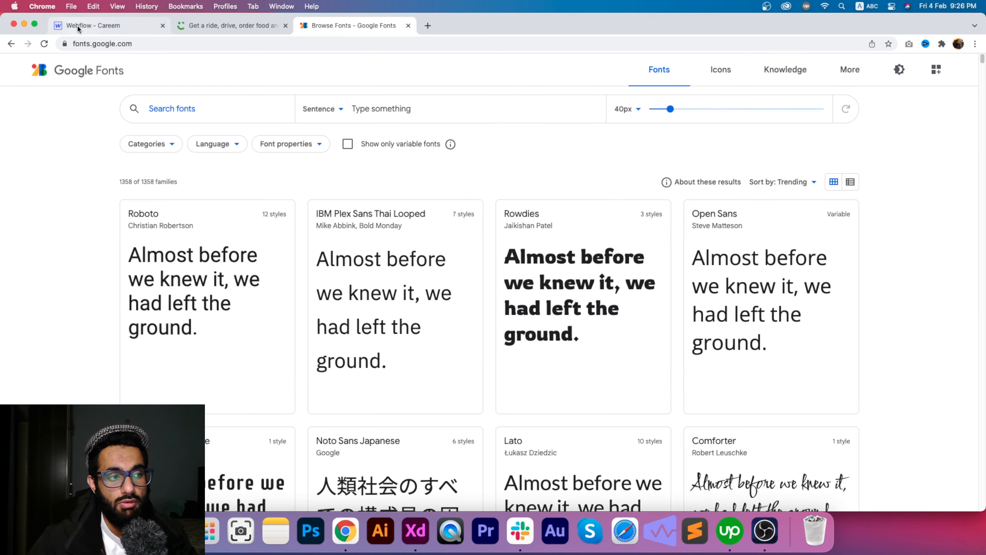